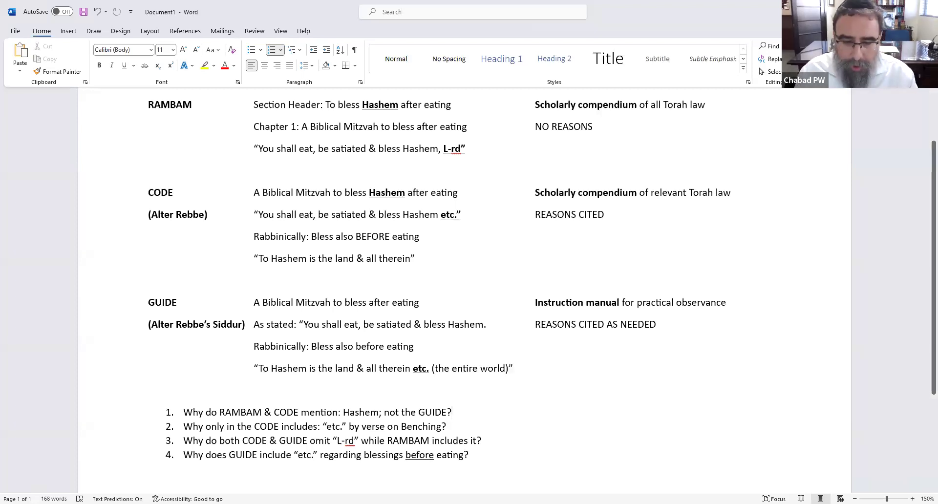
Step: Type 'Indicating blessing of host not Biblical' after the question mark in item 1
{"action": "type", "text": "Indicating "}
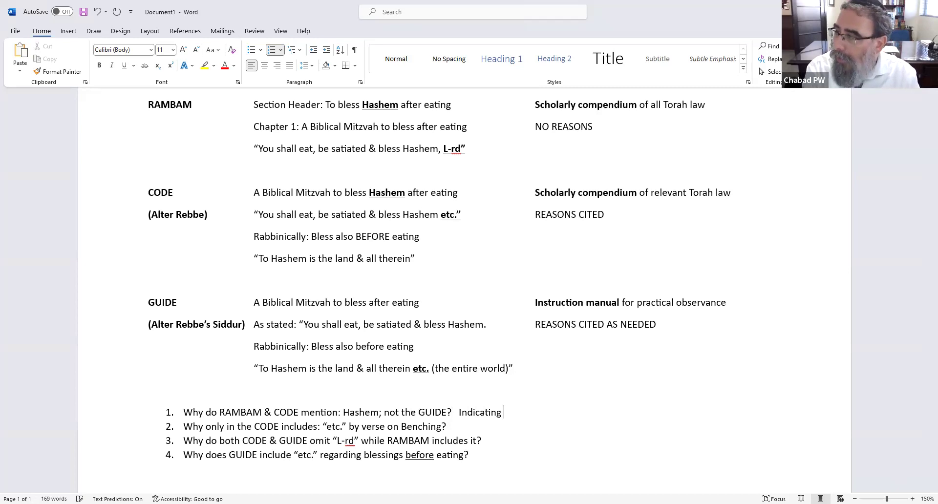
{"action": "type", "text": "blessing of"}
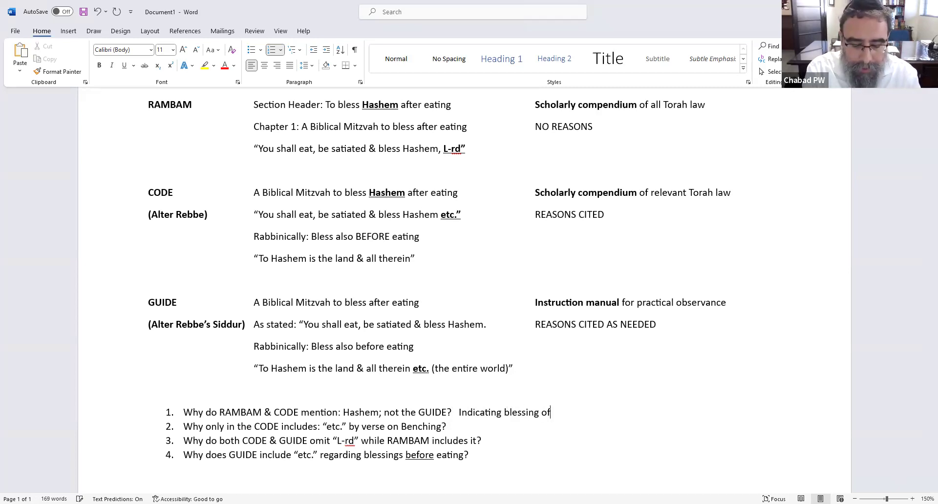
{"action": "type", "text": " host not"}
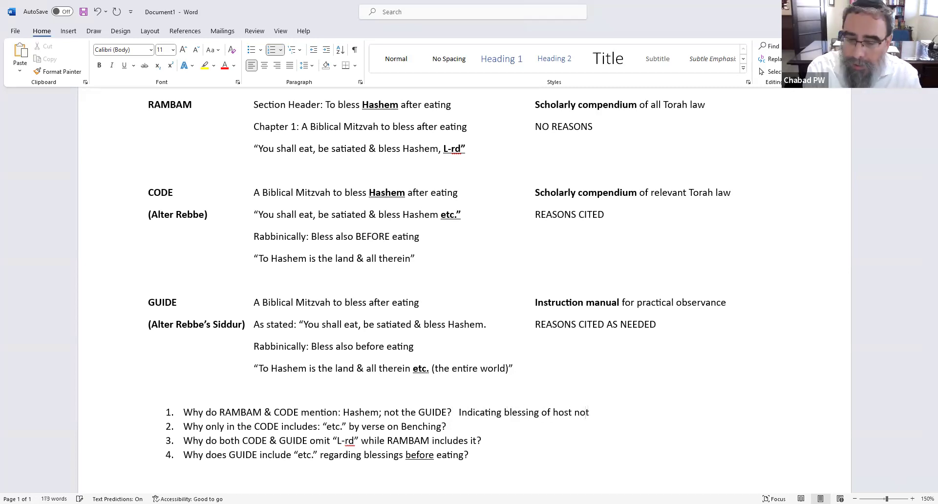
{"action": "type", "text": " Biblical"}
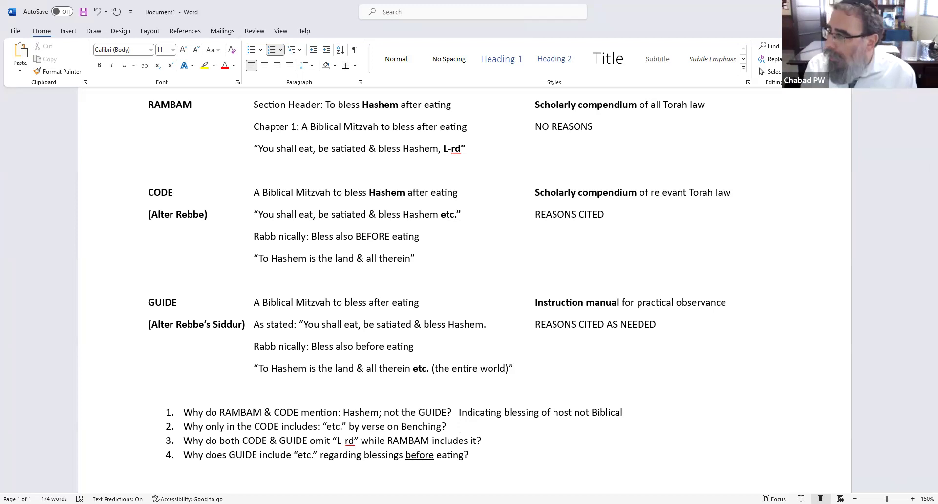
Step: Type 'Alludes to “the good land” - reason for blessing 2 & 3' after question 2
{"action": "key", "text": "ctrl+a"}
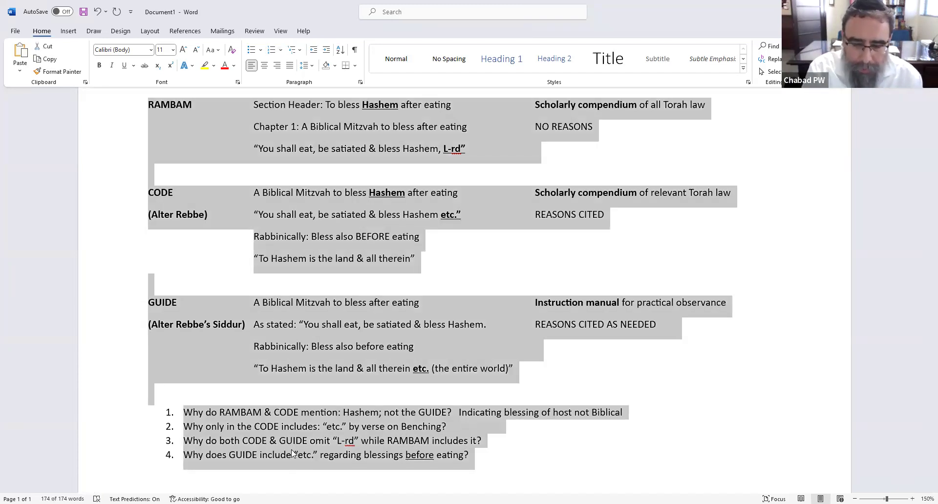
{"action": "left_click", "coordinate": [378, 382]}
{"action": "left_click", "coordinate": [443, 427]}
{"action": "type", "text": "Alluc"}
{"action": "key", "text": "BackSpace"}
{"action": "type", "text": "des to “the good land”"}
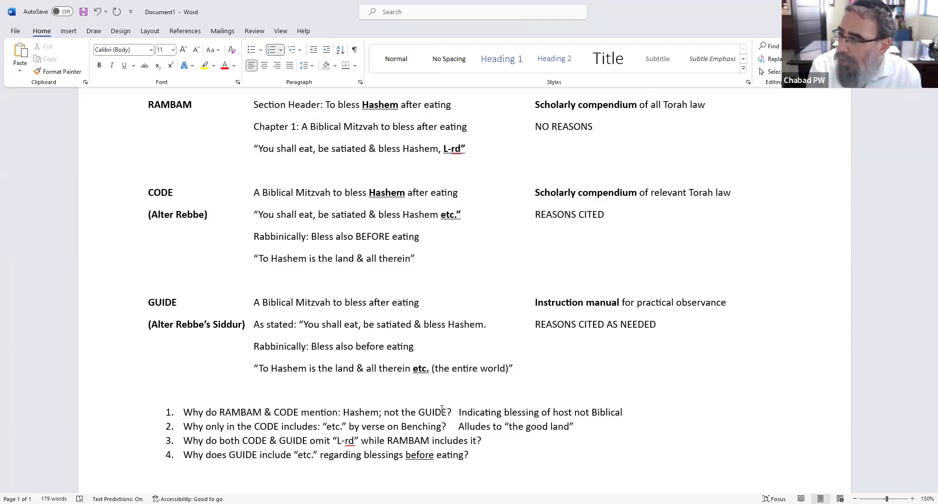
{"action": "type", "text": " - "}
{"action": "type", "text": "reason for "}
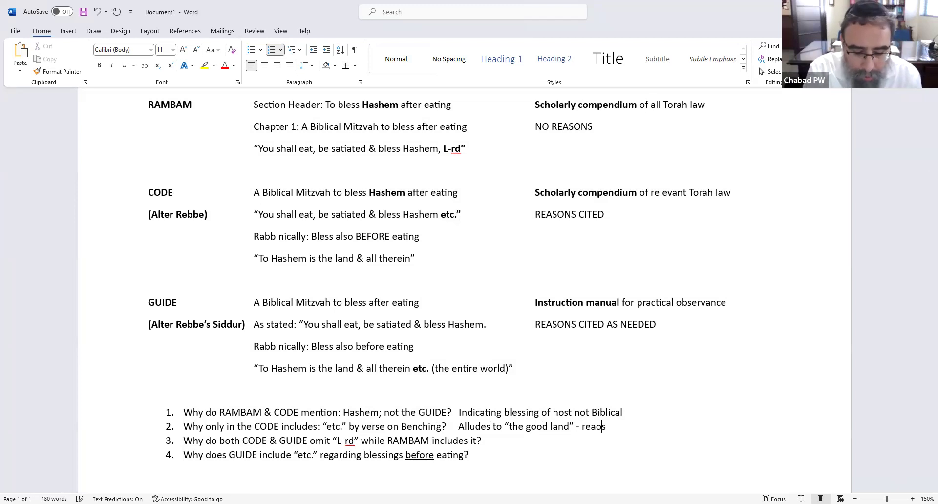
{"action": "type", "text": "ble"}
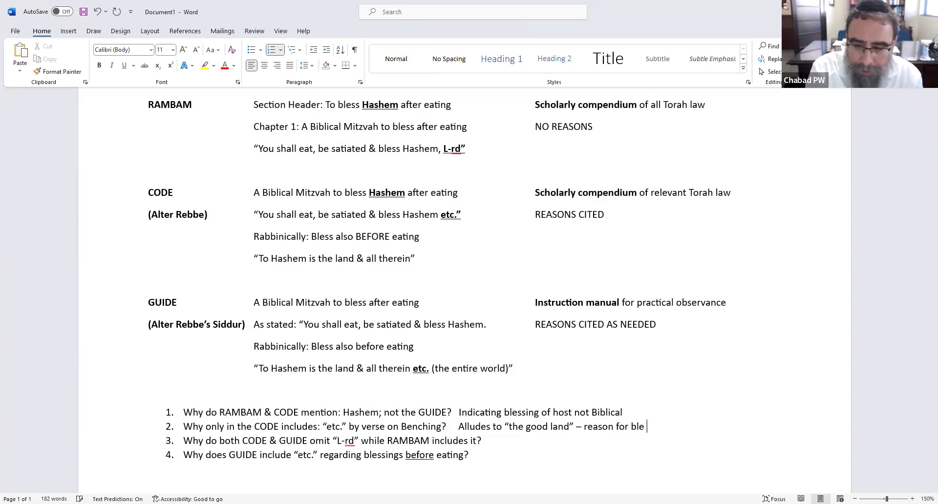
{"action": "type", "text": "ssing 2 & 3"}
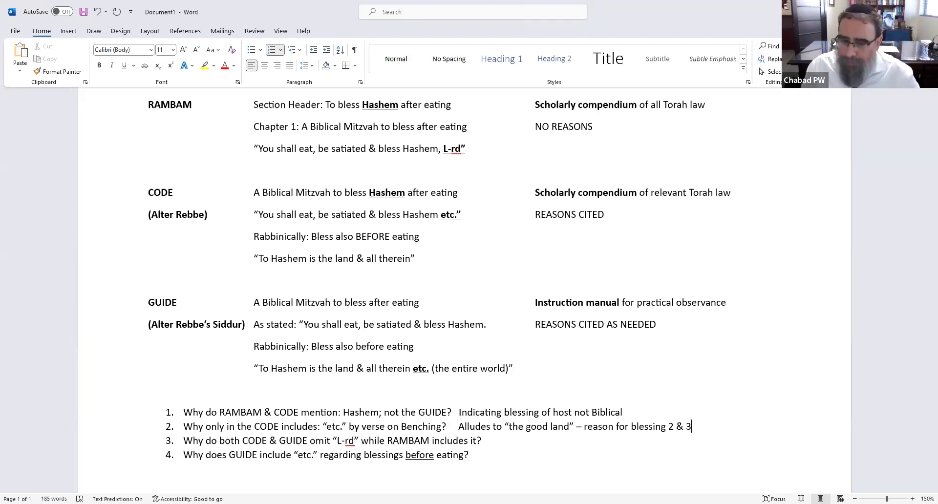
Step: Type '"L-rd" denoted judgement, contrary to reason of this mitzvah' after question 3
{"action": "left_click", "coordinate": [487, 441]}
{"action": "type", "text": "L"}
{"action": "key", "text": "BackSpace"}
{"action": "type", "text": "\"L-"}
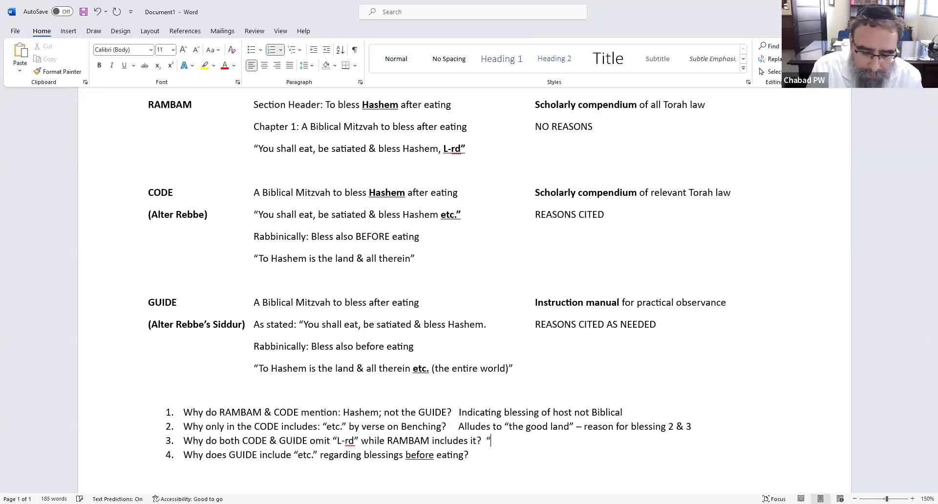
{"action": "type", "text": "rd"}
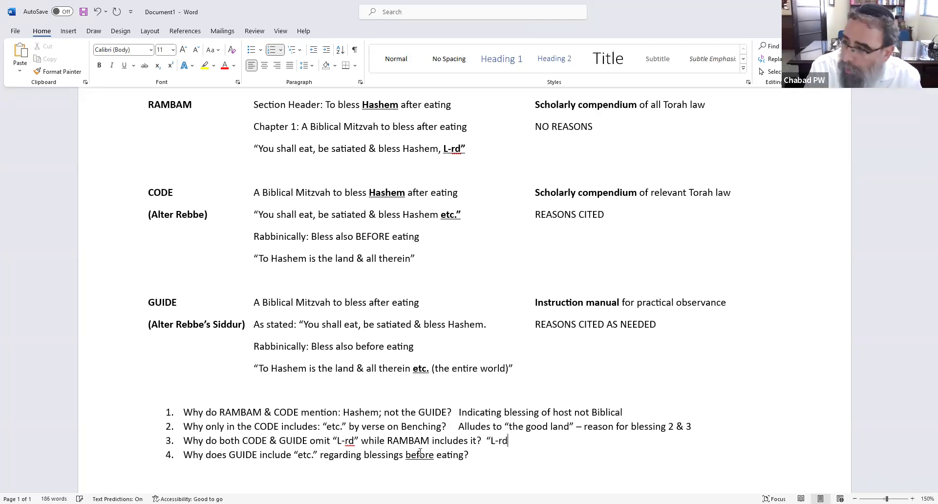
{"action": "type", "text": "\" denoted"}
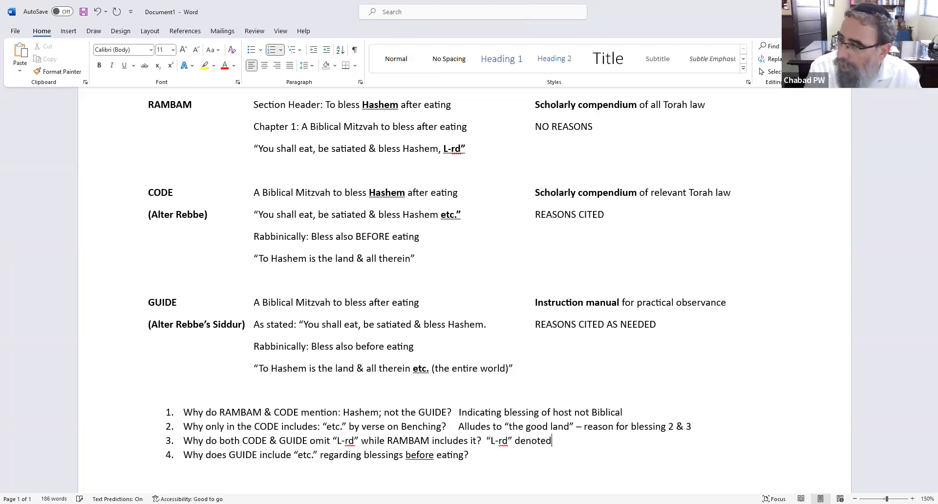
{"action": "type", "text": "dgement"}
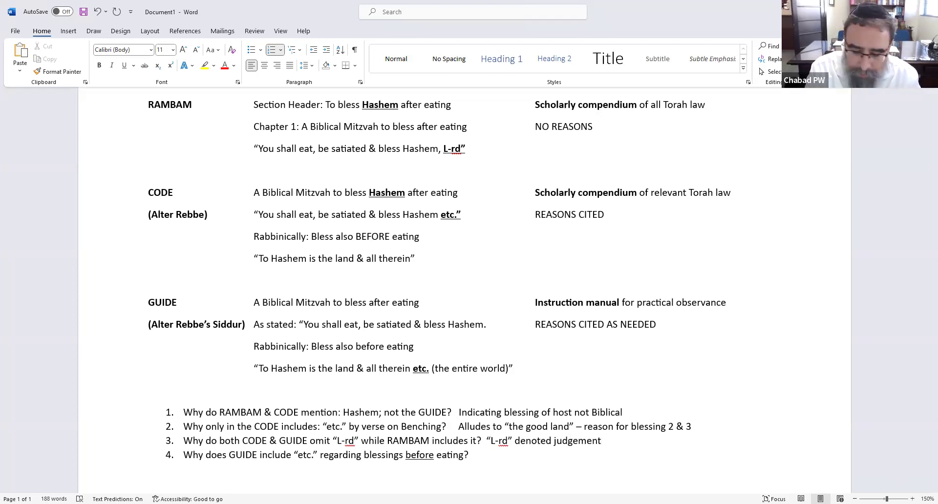
{"action": "type", "text": ", contra"}
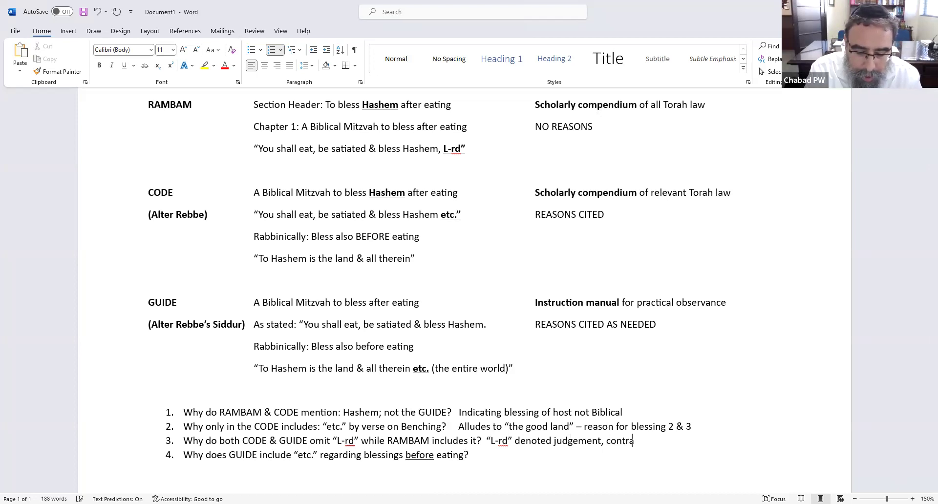
{"action": "type", "text": "ry to reason "}
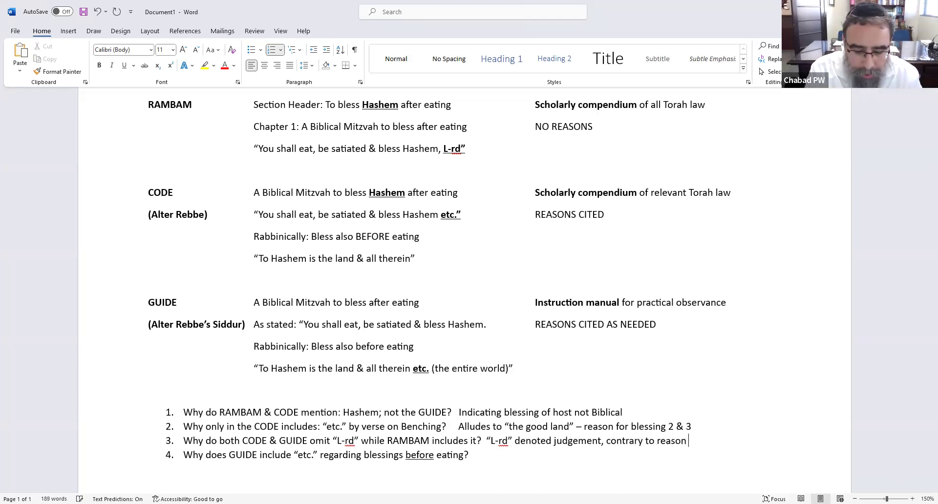
{"action": "type", "text": "of this mitzvah"}
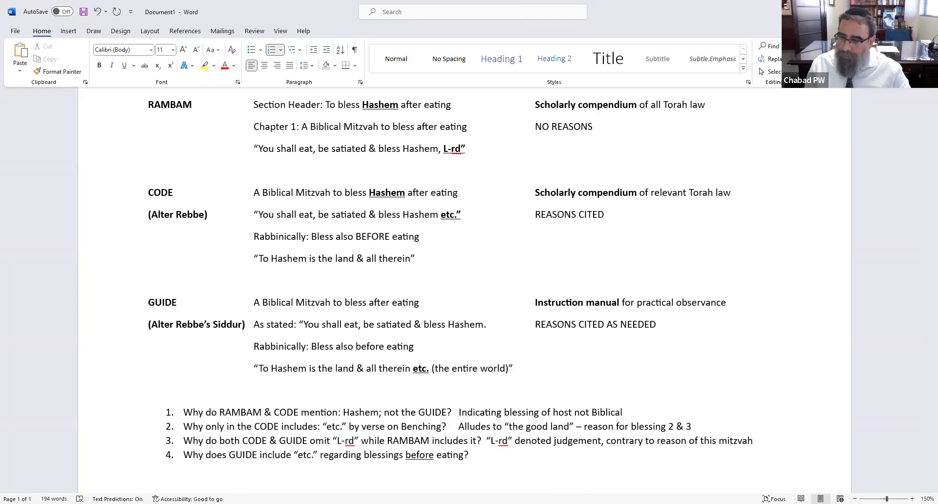
{"action": "left_click", "coordinate": [495, 462]}
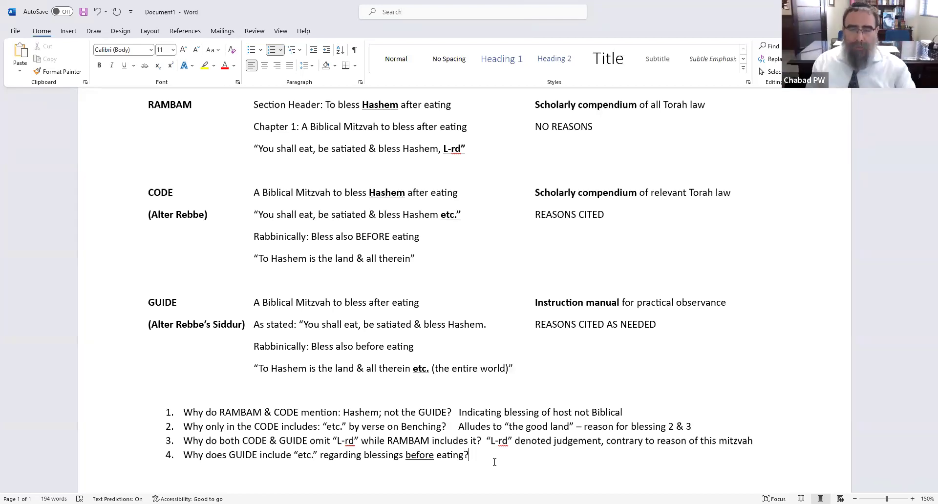
Step: Type 'Practical instruction to bless even diaspora & gentile foods' after question 4, fixing typos
{"action": "left_click_drag", "start_coordinate": [432, 370], "coordinate": [506, 375]}
{"action": "left_click", "coordinate": [545, 460]}
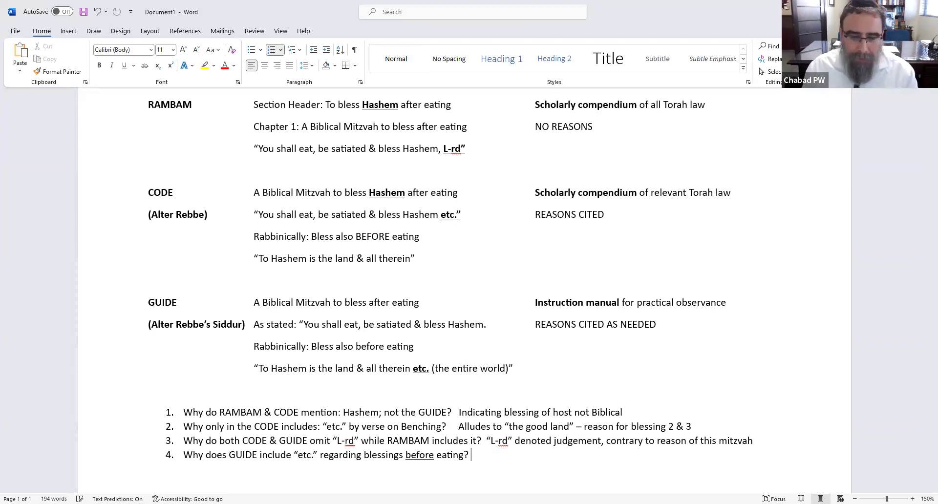
{"action": "type", "text": "Practical"}
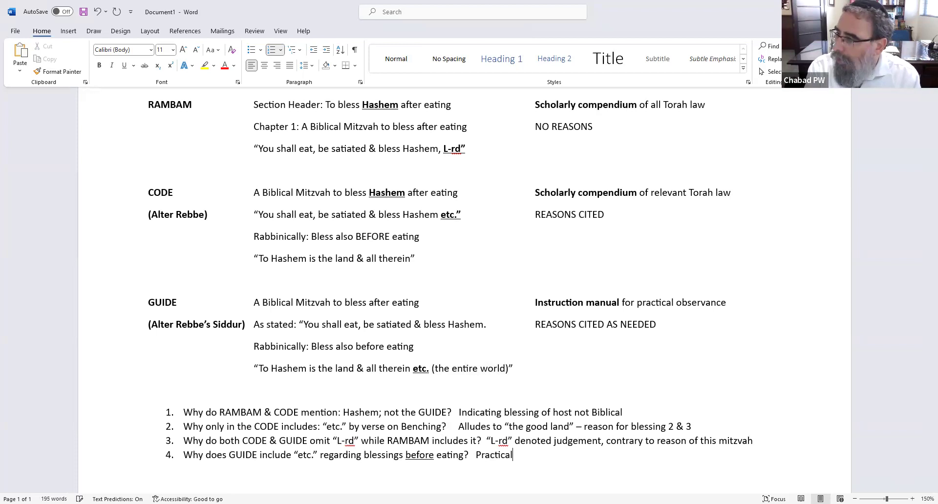
{"action": "type", "text": " instruction "}
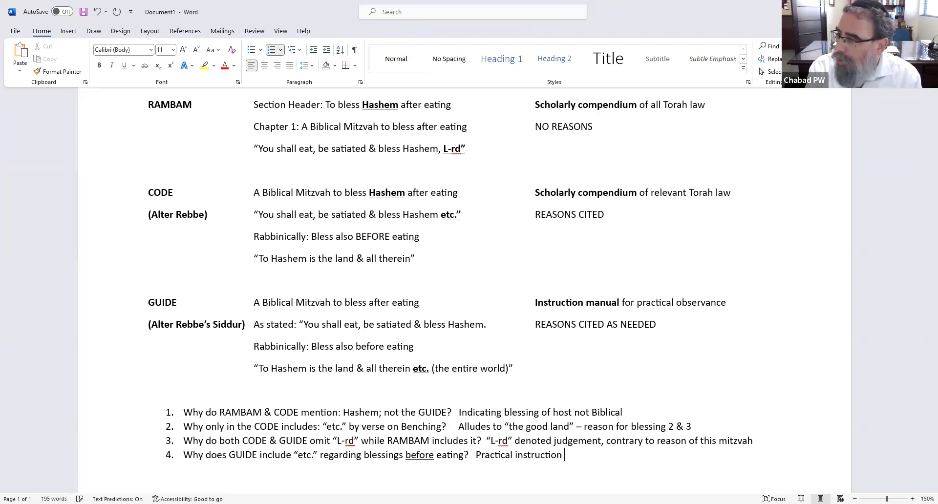
{"action": "type", "text": "to bless"}
{"action": "key", "text": "BackSpace"}
{"action": "key", "text": "BackSpace"}
{"action": "key", "text": "BackSpace"}
{"action": "key", "text": "BackSpace"}
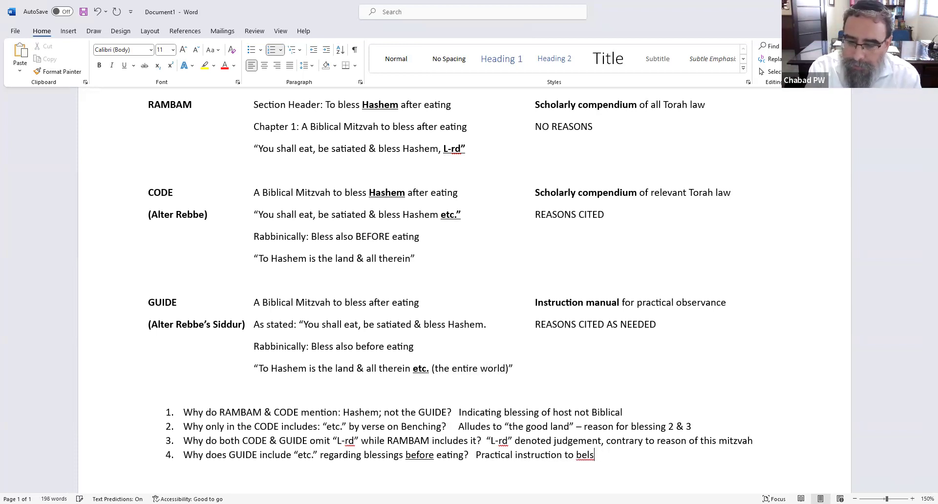
{"action": "type", "text": "less "}
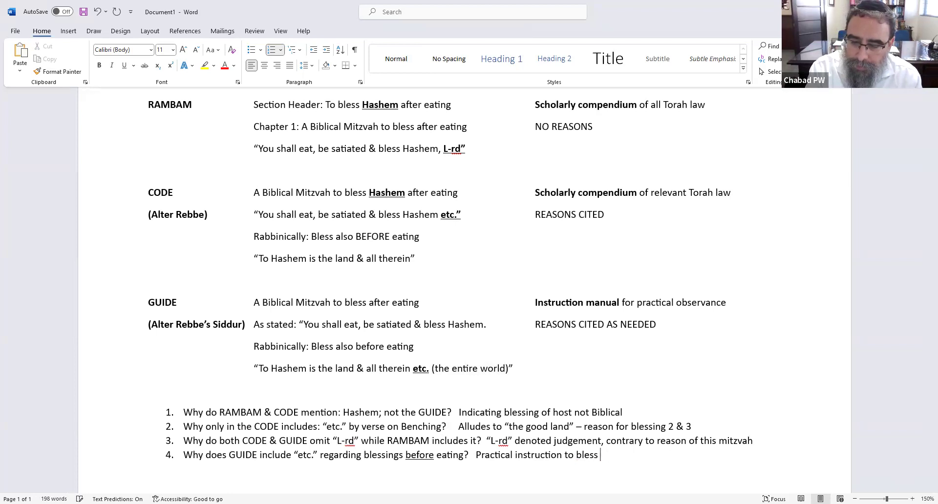
{"action": "type", "text": "even diaspora &"}
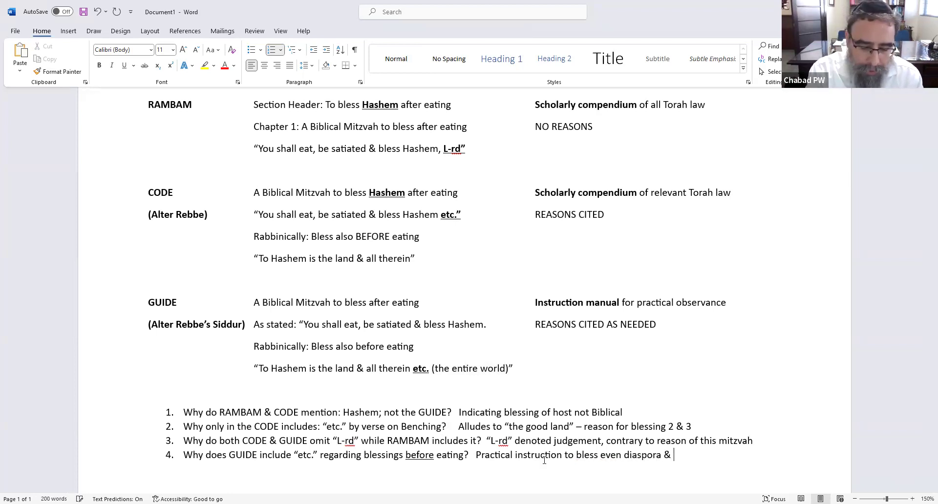
{"action": "type", "text": "ds"}
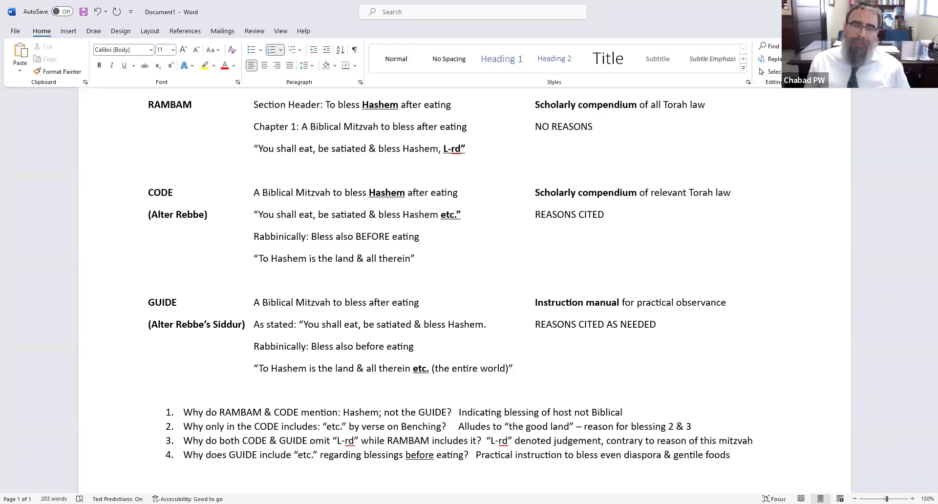